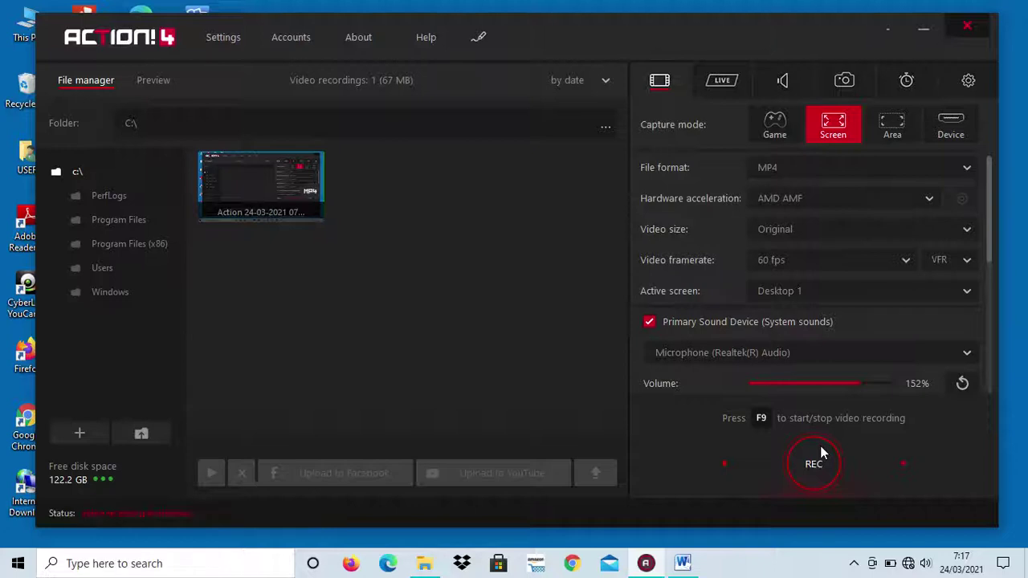
- Minimize the Action! recorder and bring up the Word document with the quote
left_click(913, 31)
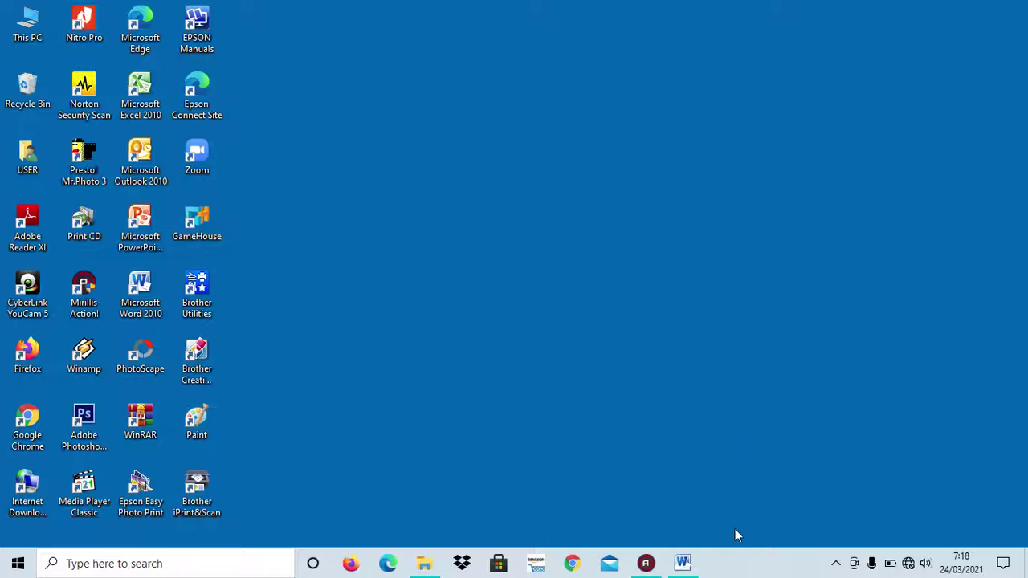
left_click(687, 564)
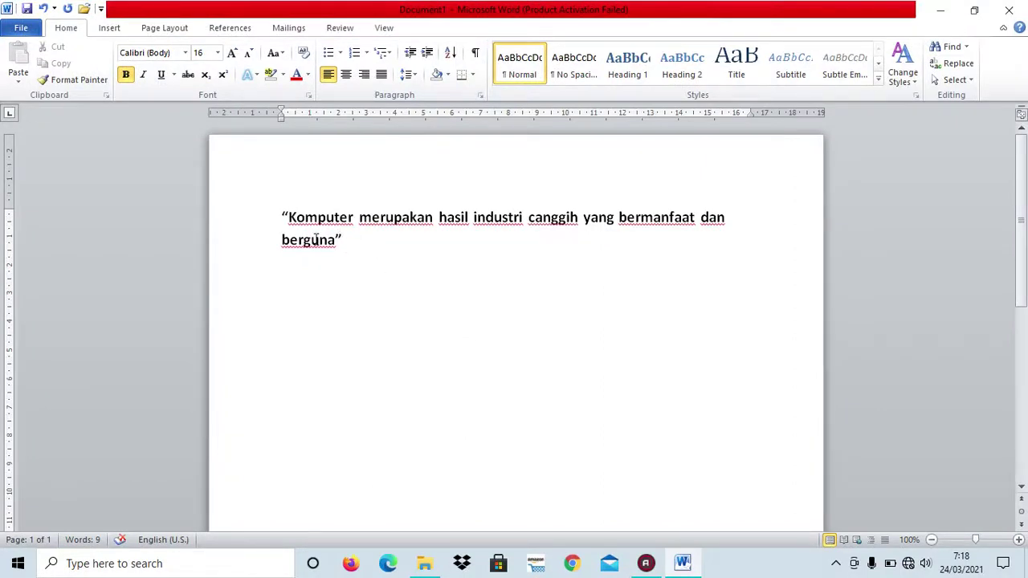
- Select part of the quoted sentence, then select just the word Komputer
mouse_move(281, 214)
left_mouse_down()
mouse_move(483, 229)
mouse_move(673, 218)
mouse_move(705, 230)
left_mouse_up()
left_click(379, 245)
left_click_drag(290, 217, 355, 221)
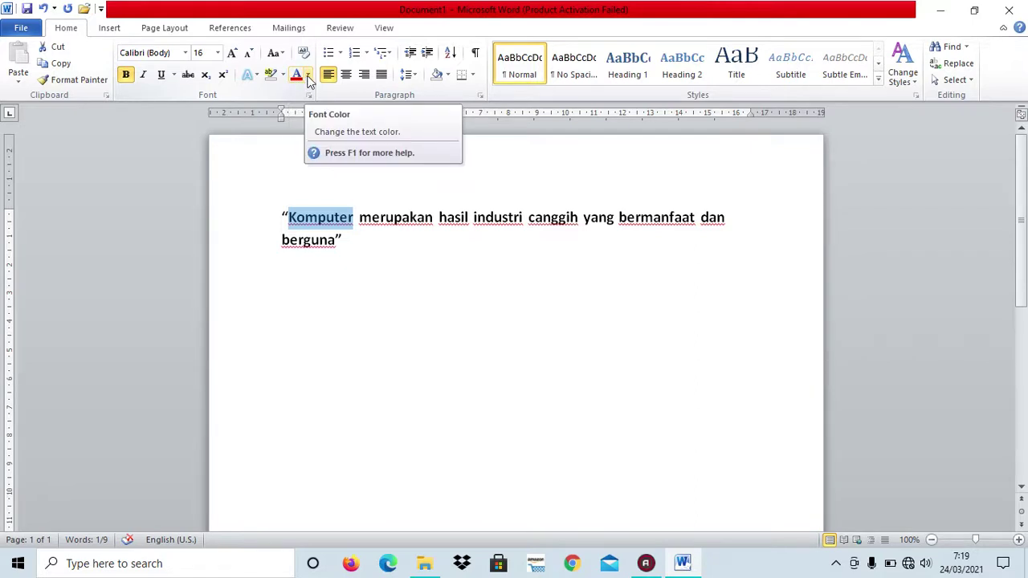
- Colour the selected word Komputer aqua with Font Color
left_click(307, 76)
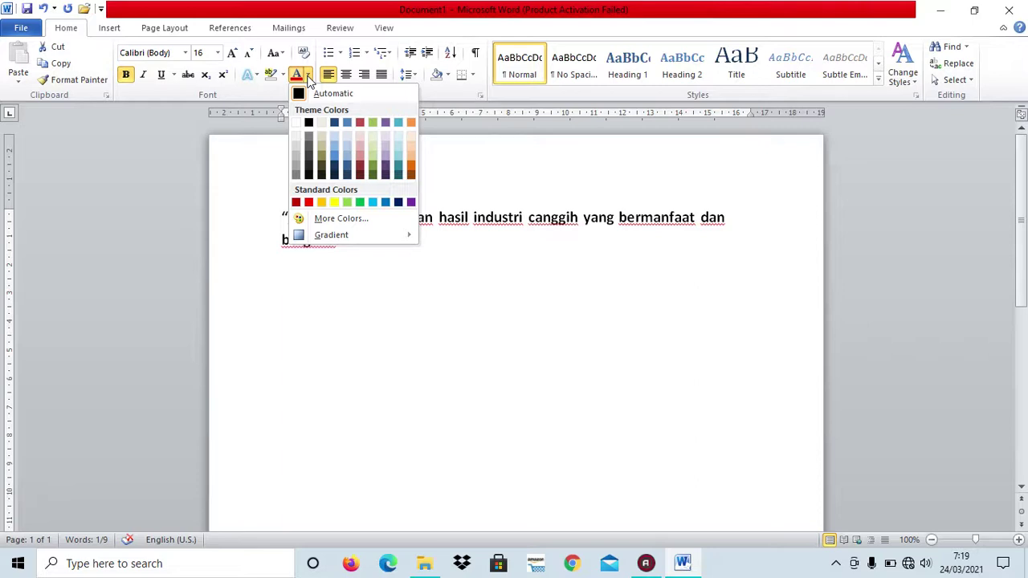
left_click(400, 122)
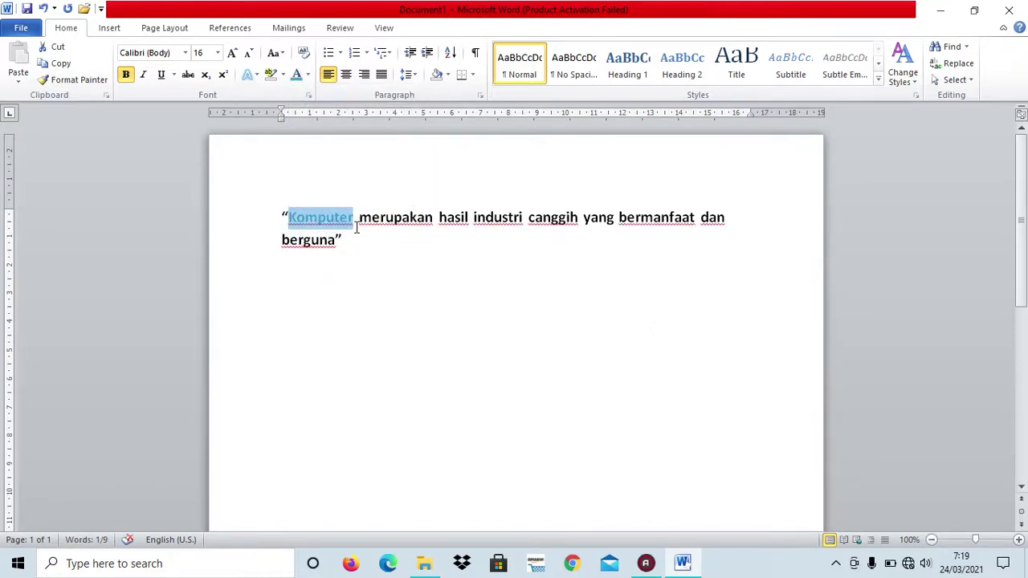
left_click(358, 220)
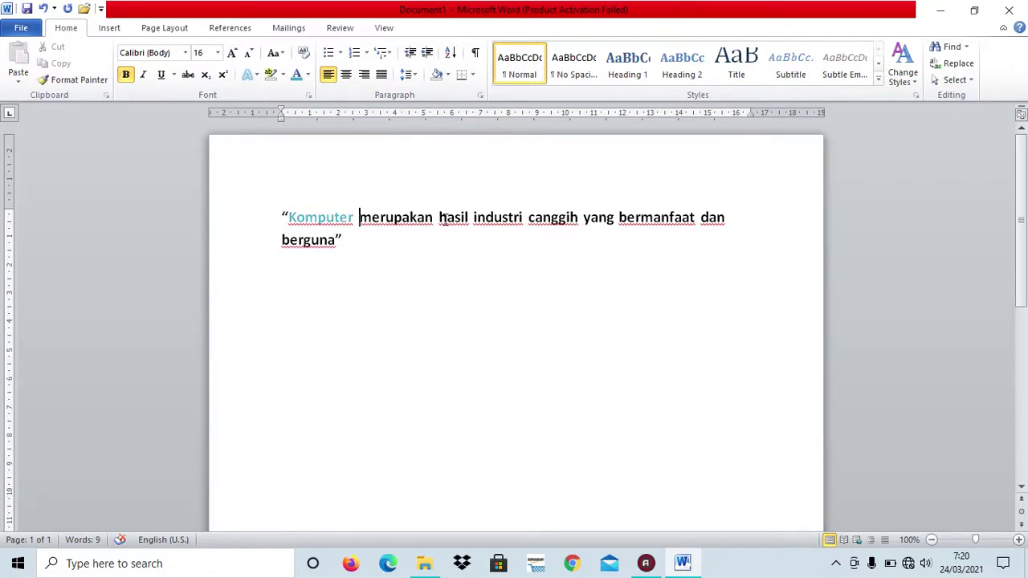
- Shade the phrase 'hasil industri canggih' green
left_click_drag(441, 217, 558, 215)
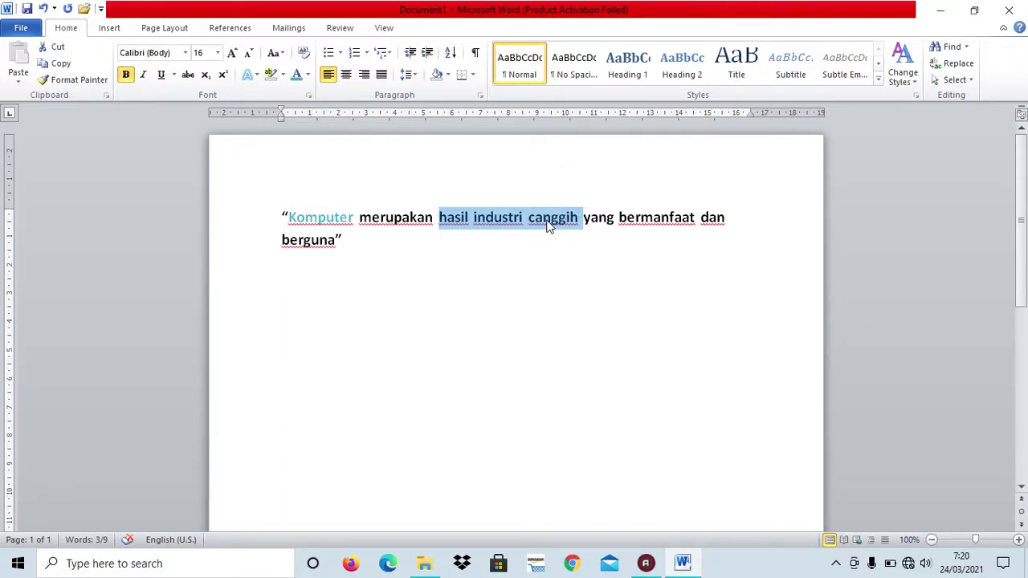
left_click(448, 77)
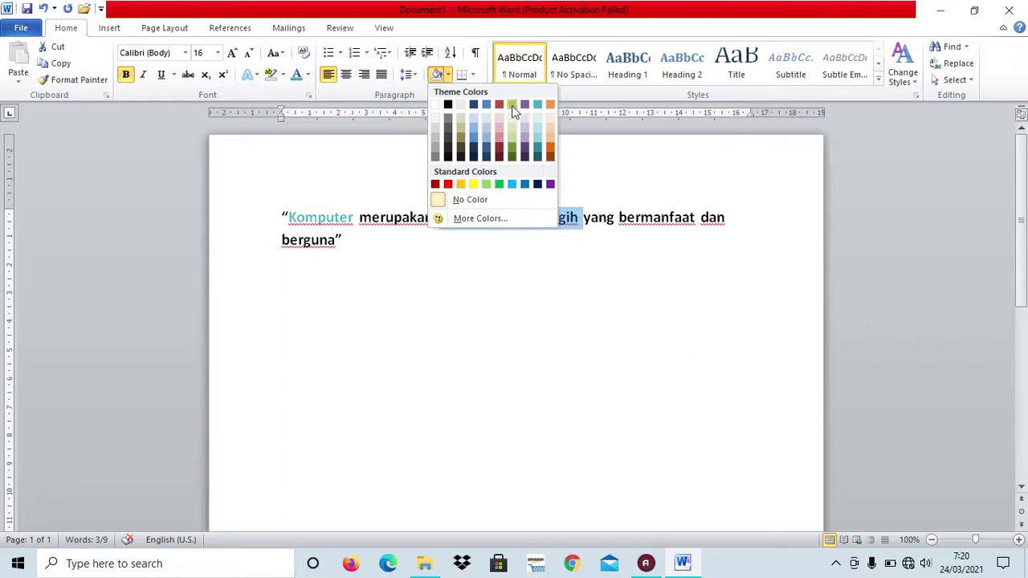
left_click(538, 130)
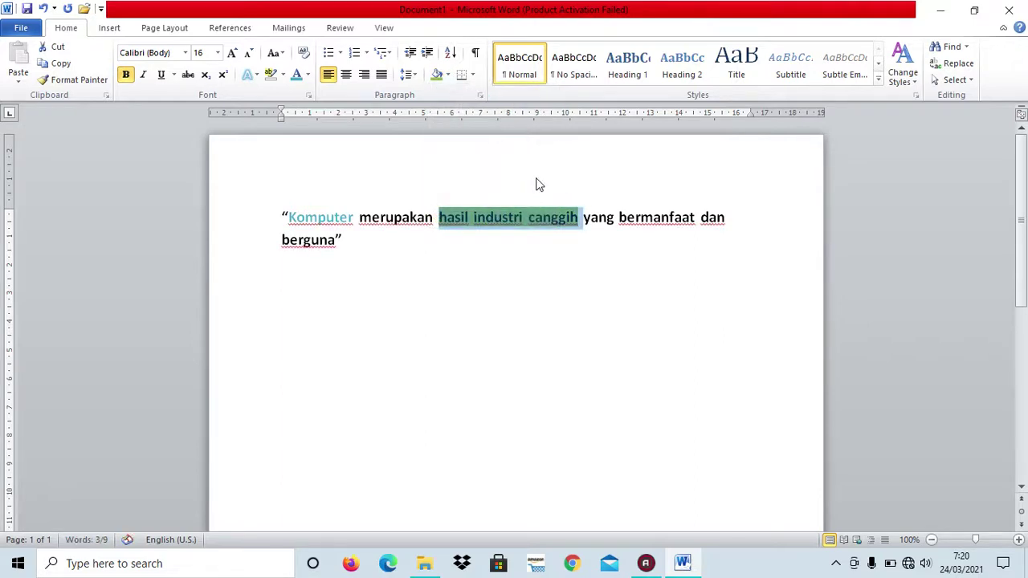
left_click(584, 217)
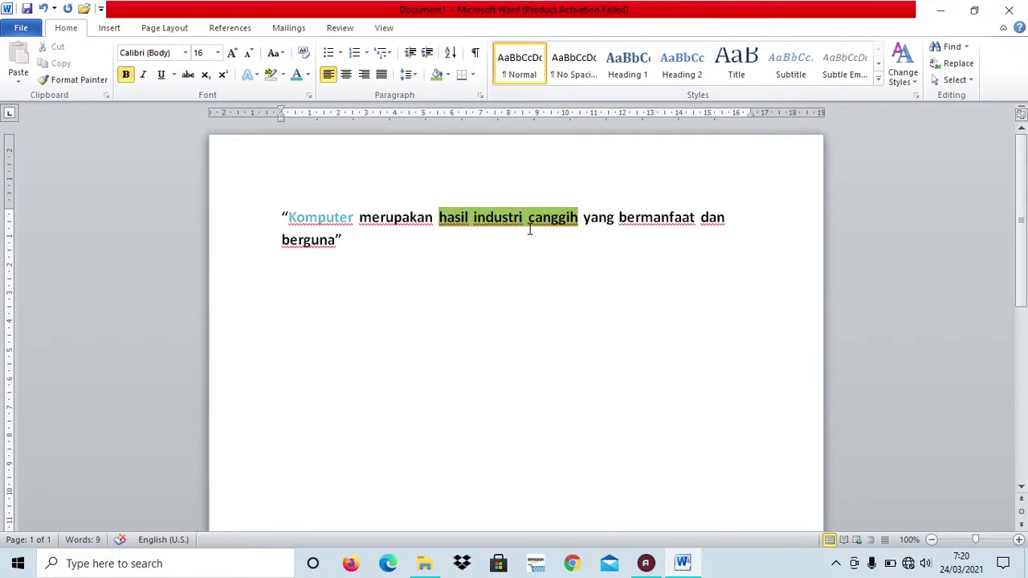
- Check the formatted words, then start a new line below the quote
left_click(350, 239)
left_click_drag(290, 217, 353, 216)
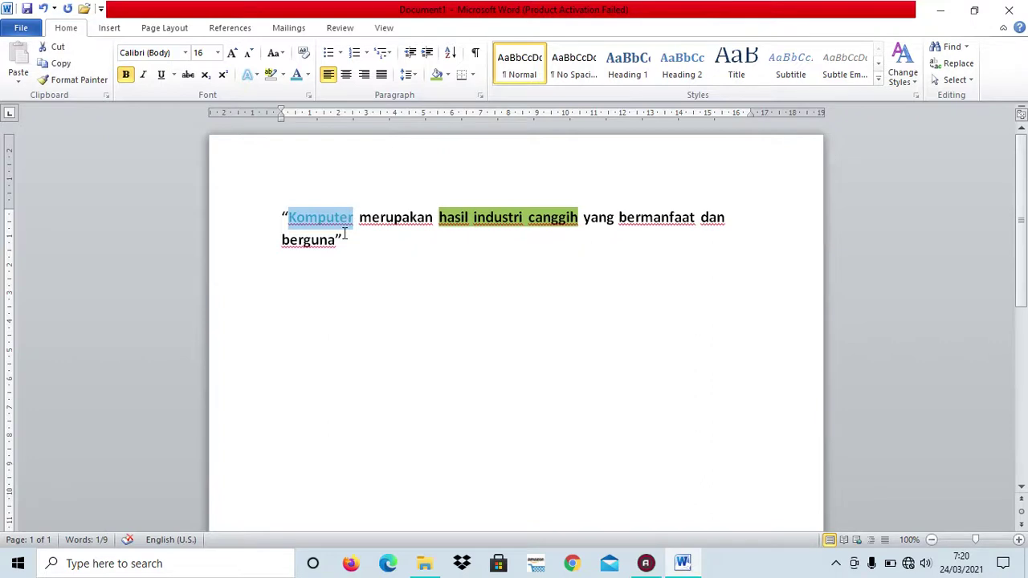
left_click(351, 243)
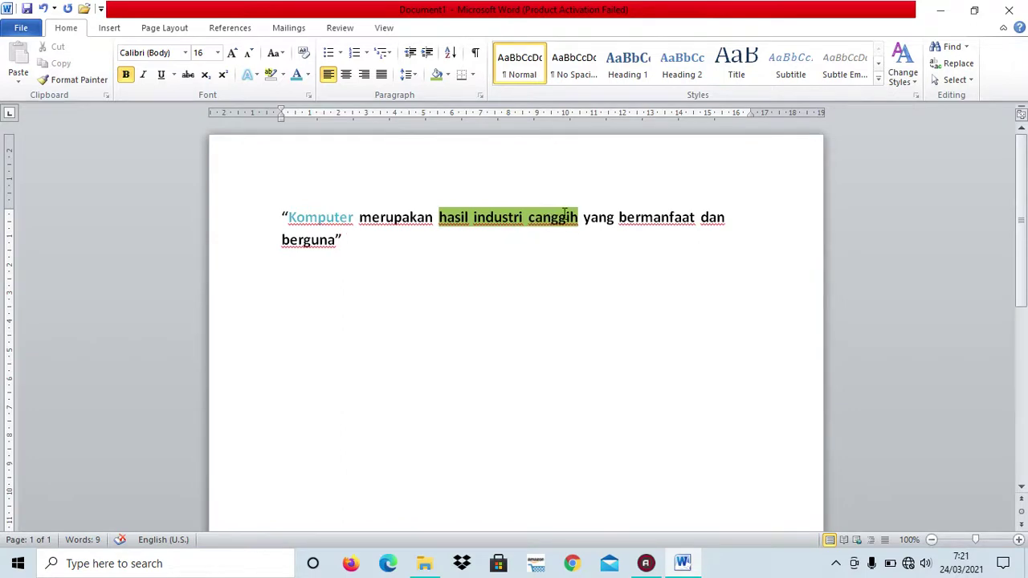
left_click_drag(440, 217, 542, 211)
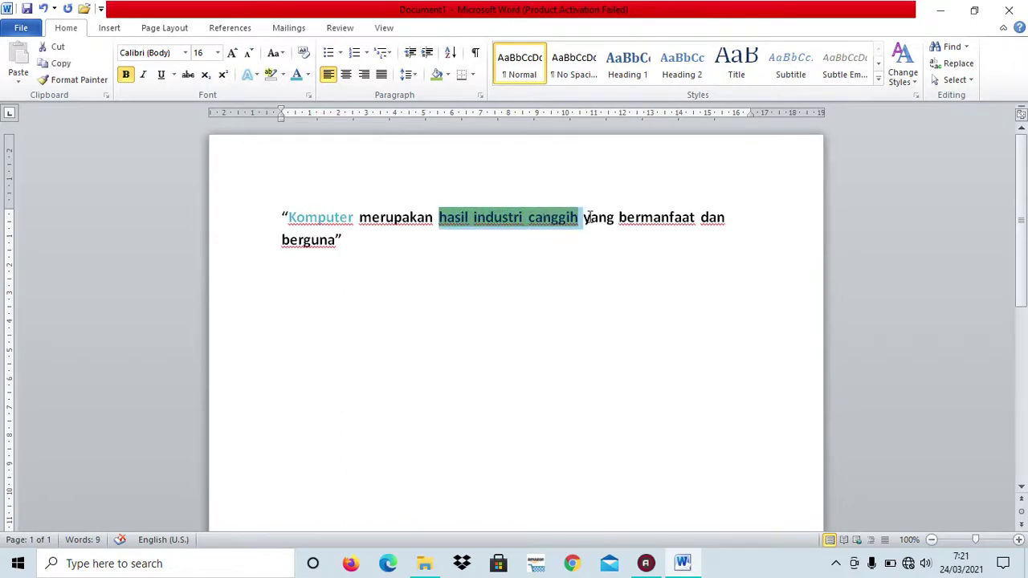
key("Right")
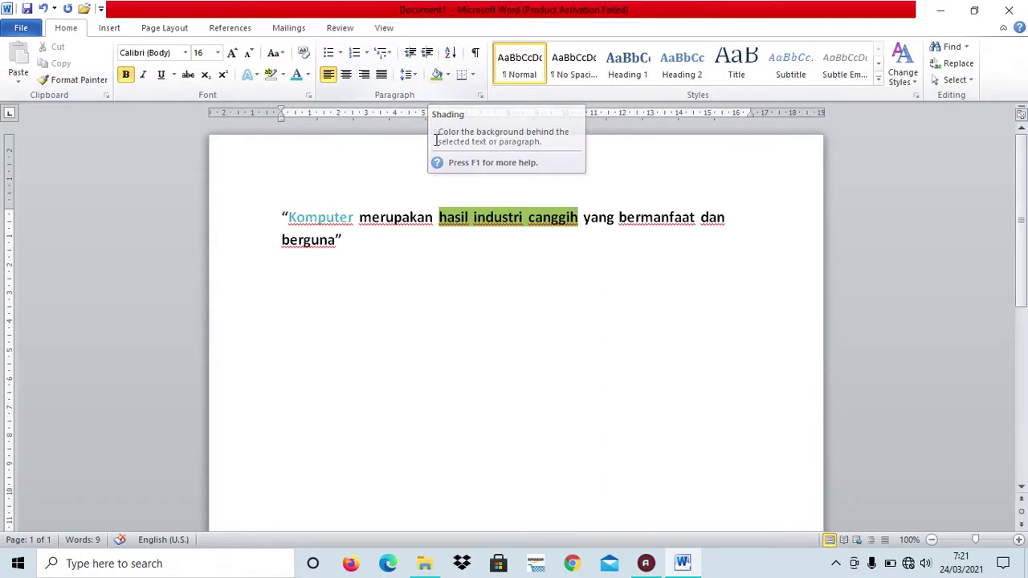
left_click(397, 237)
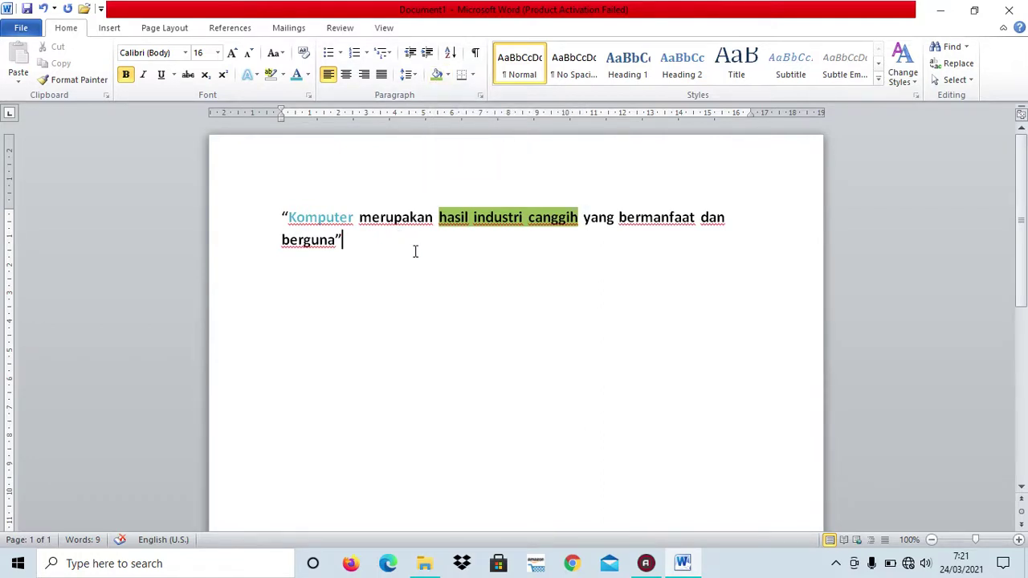
key("Return")
- Type a tab-aligned 'Nama' line with the student's name and a 'Kelas' line reading ': V'
type("Nama")
key("Tab")
type(": Putri Lestiani")
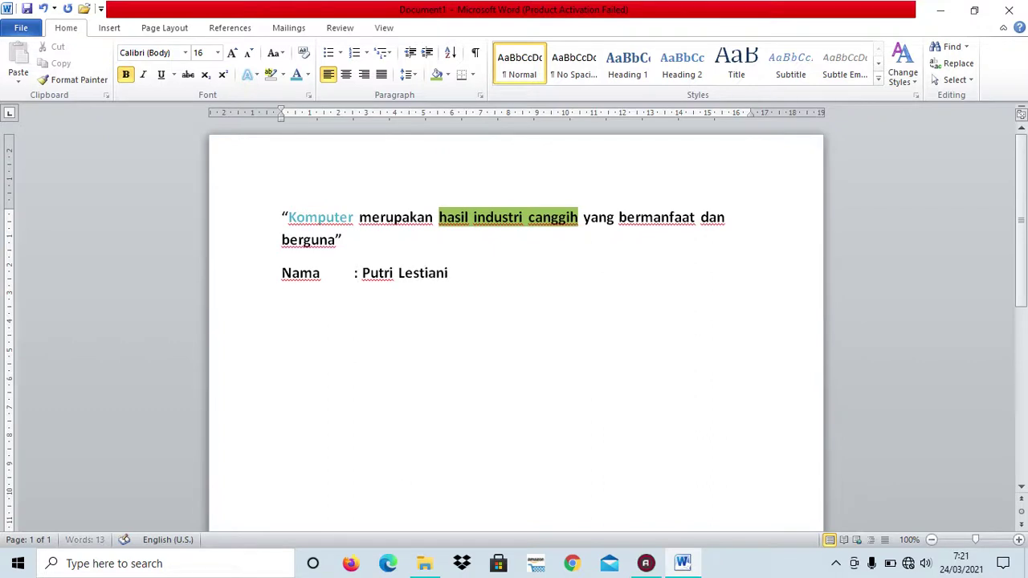
key("Return")
type("Kelas")
key("Tab")
type(":")
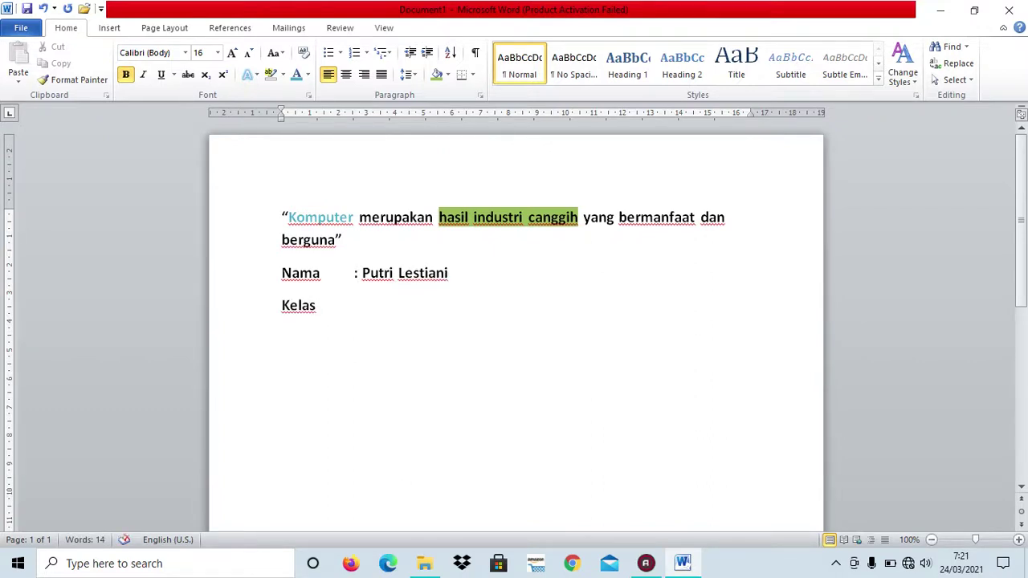
type(" V")
- Colour the whole Nama line orange
left_click_drag(283, 273, 439, 278)
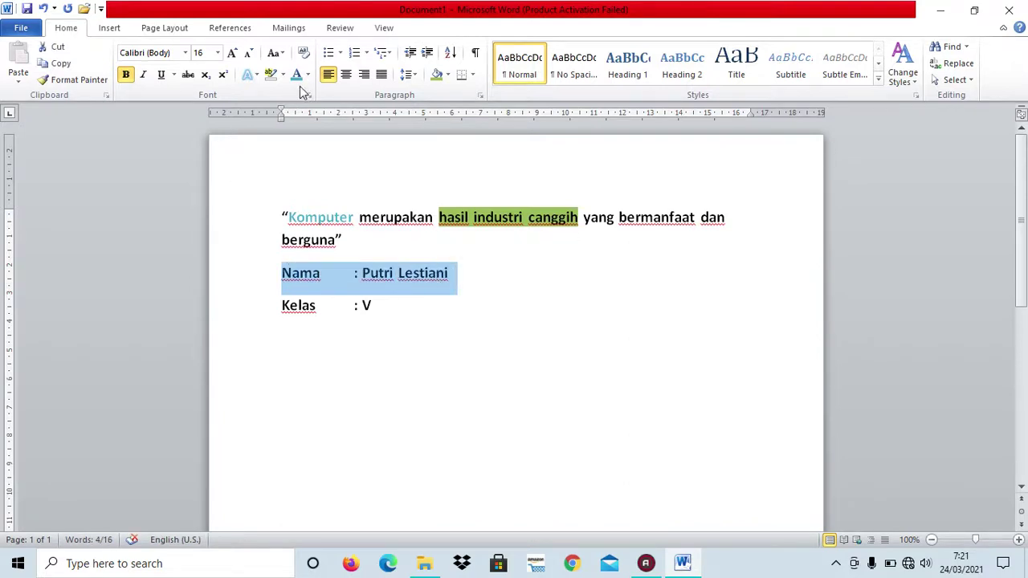
left_click(308, 75)
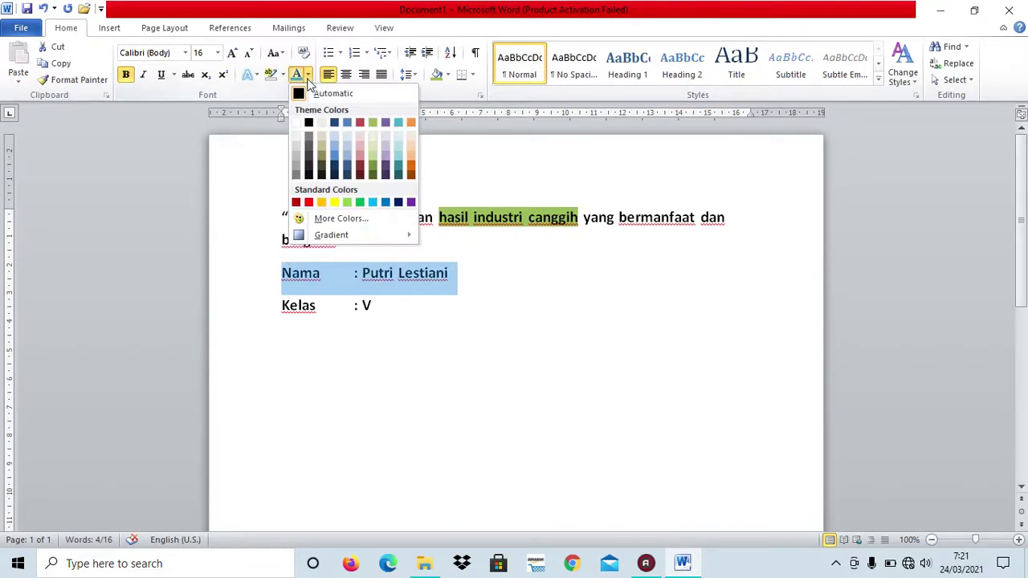
left_click(413, 124)
left_click(363, 305)
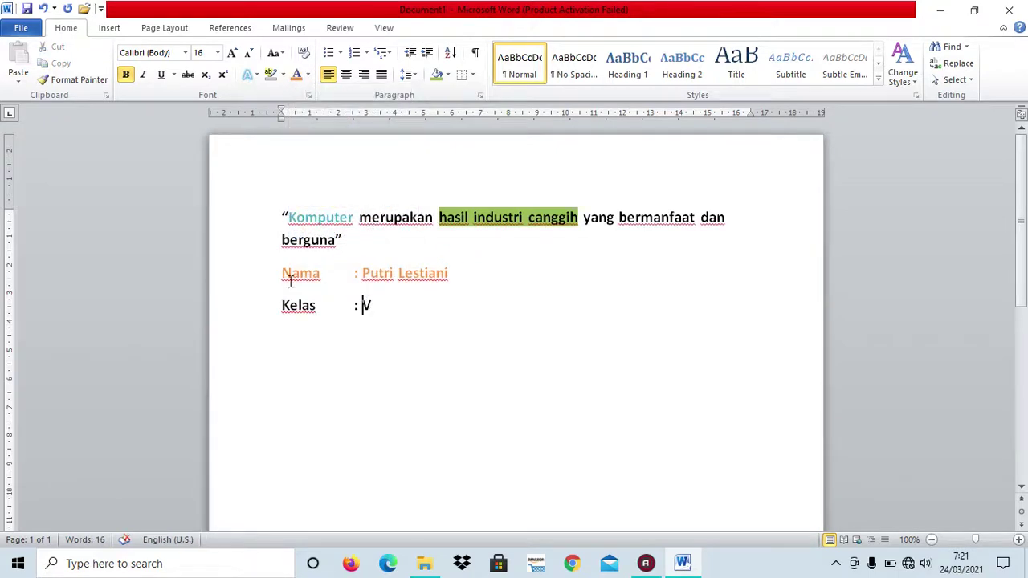
- Give the Kelas line full-width yellow shading
mouse_move(287, 304)
left_mouse_down()
mouse_move(308, 316)
mouse_move(391, 321)
left_mouse_up()
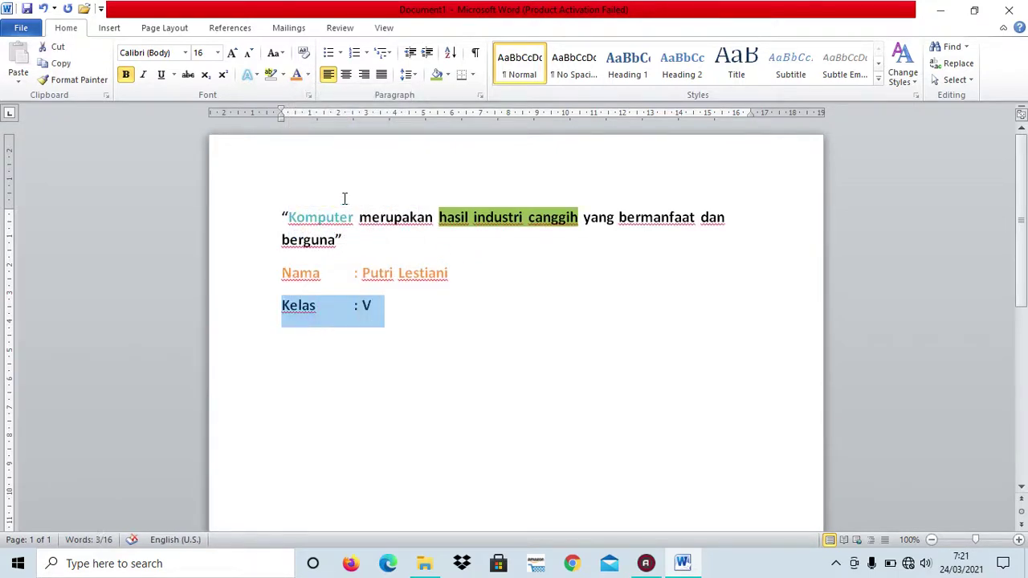
left_click(447, 76)
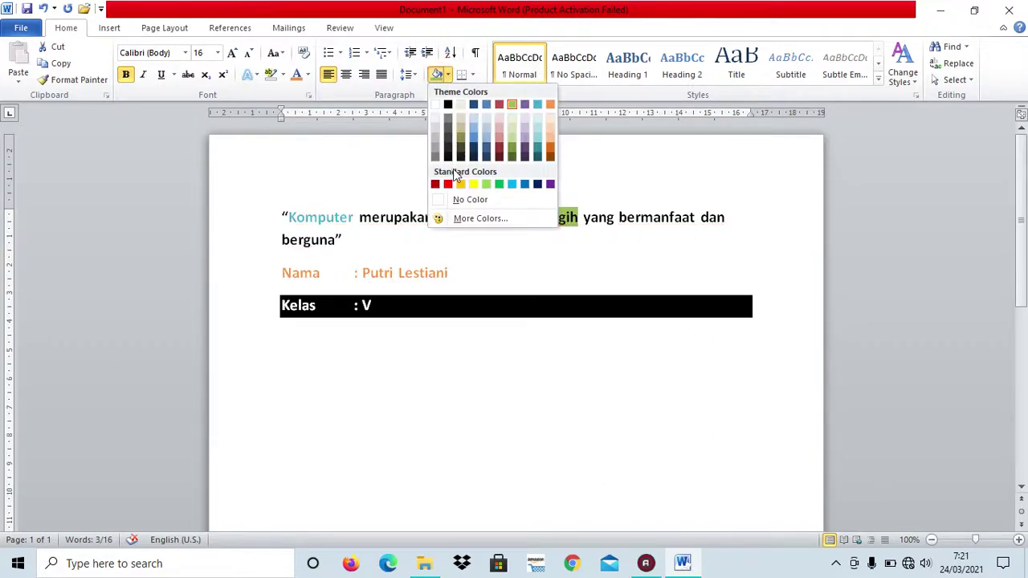
left_click(474, 185)
left_click(436, 304)
left_click(291, 325)
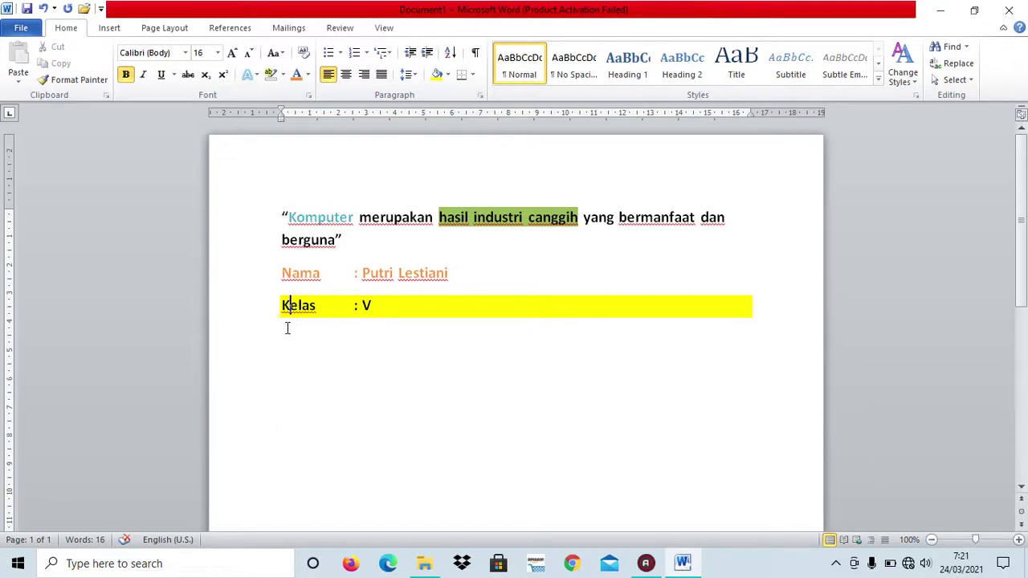
left_click(764, 313)
left_click(27, 10)
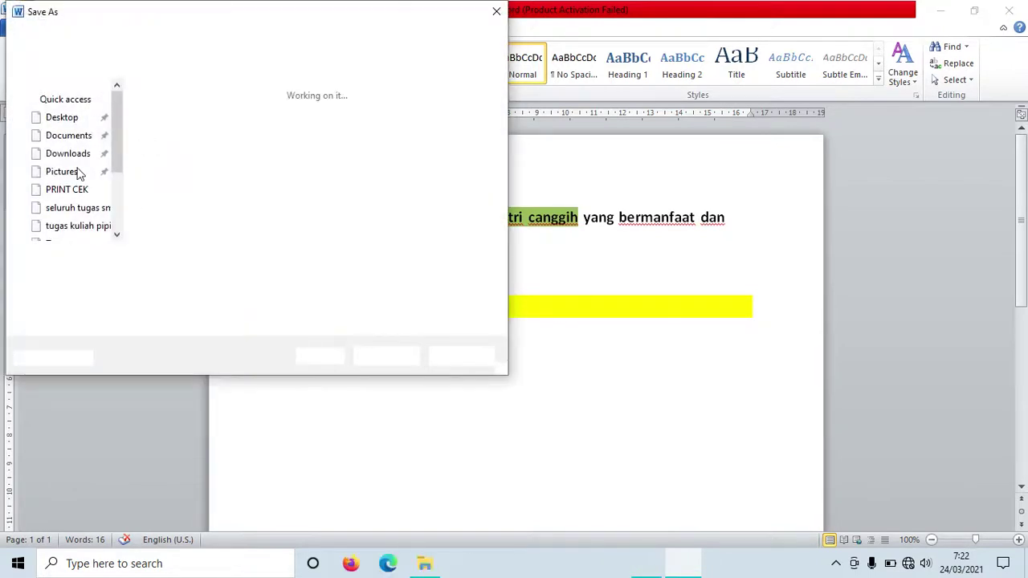
- Save the document in Documents as 'font color dan shading', then minimize Word
left_click(72, 148)
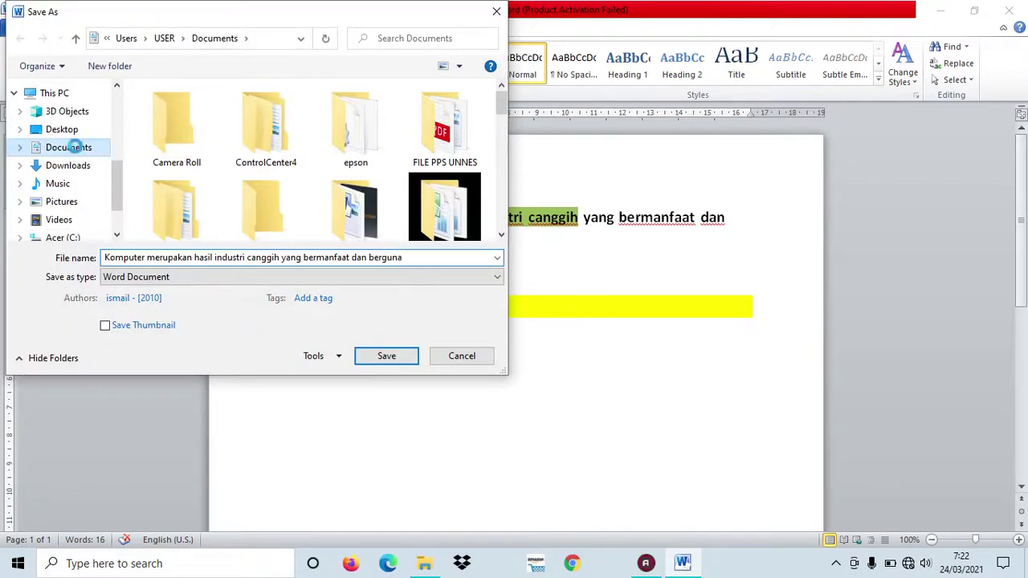
left_click(143, 257)
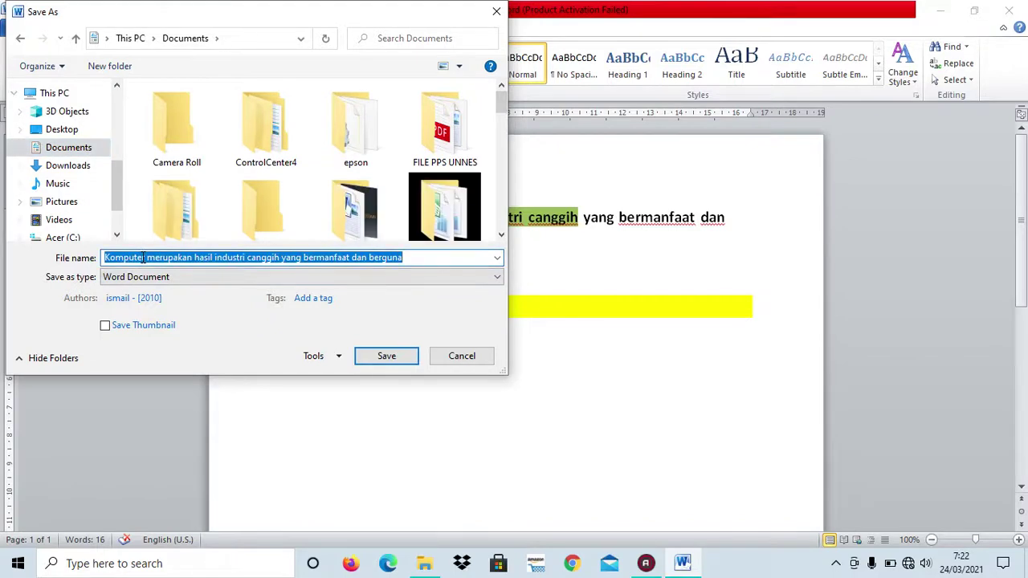
type("font color da")
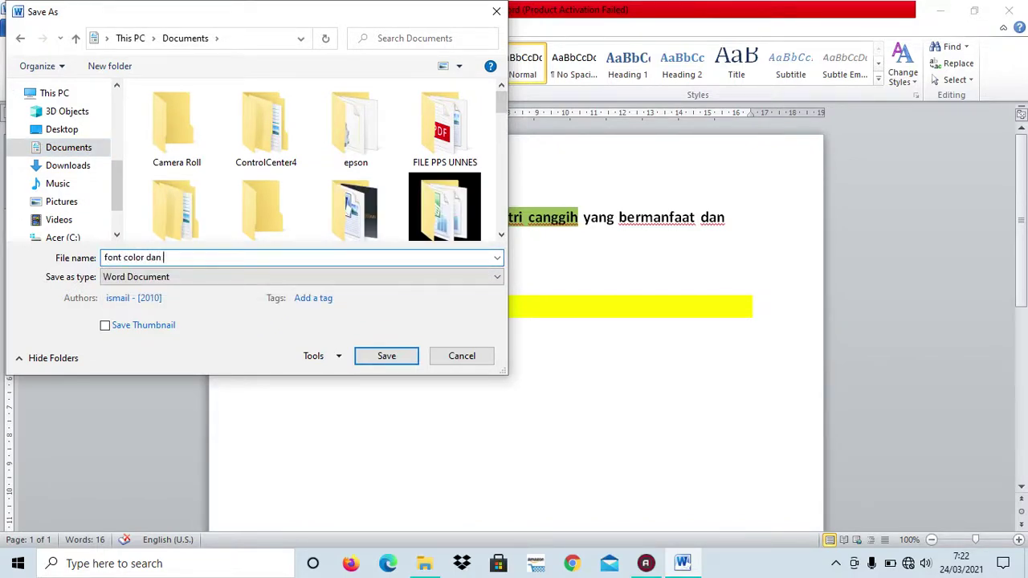
type("ng ")
type("unda ")
type("tri")
left_click(368, 359)
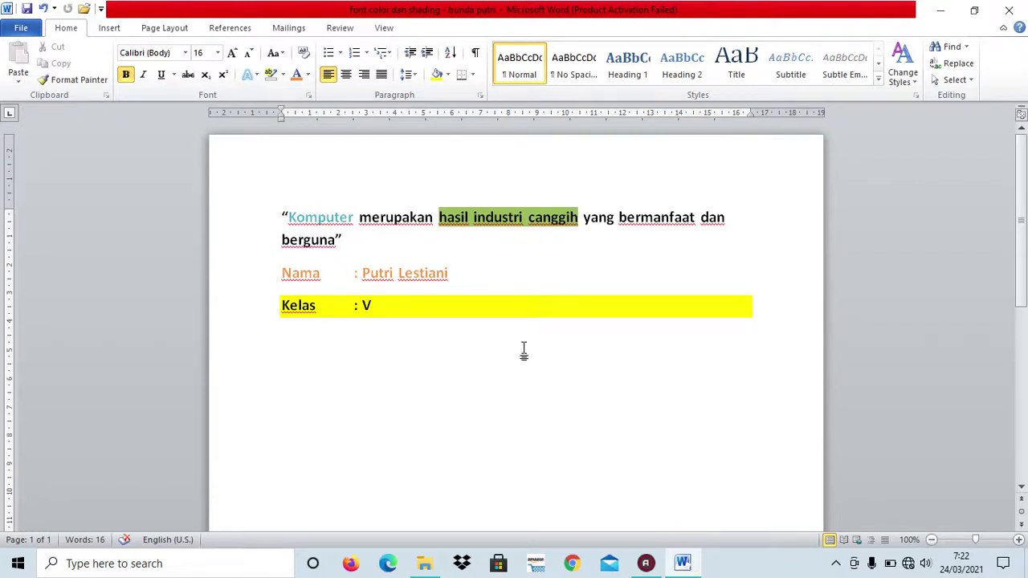
left_click(940, 10)
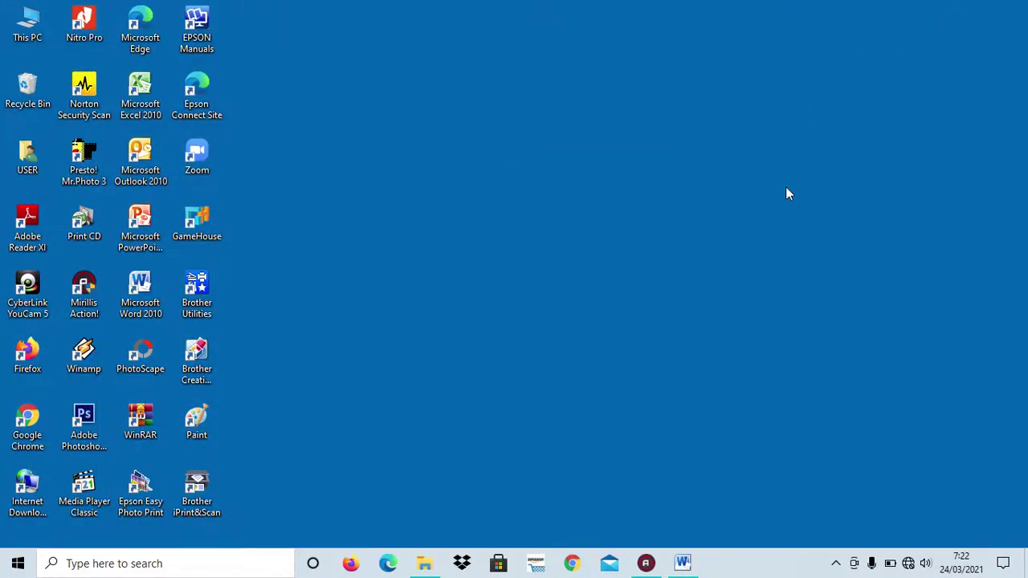
- Bring the Action! recorder window back on screen
left_click(646, 564)
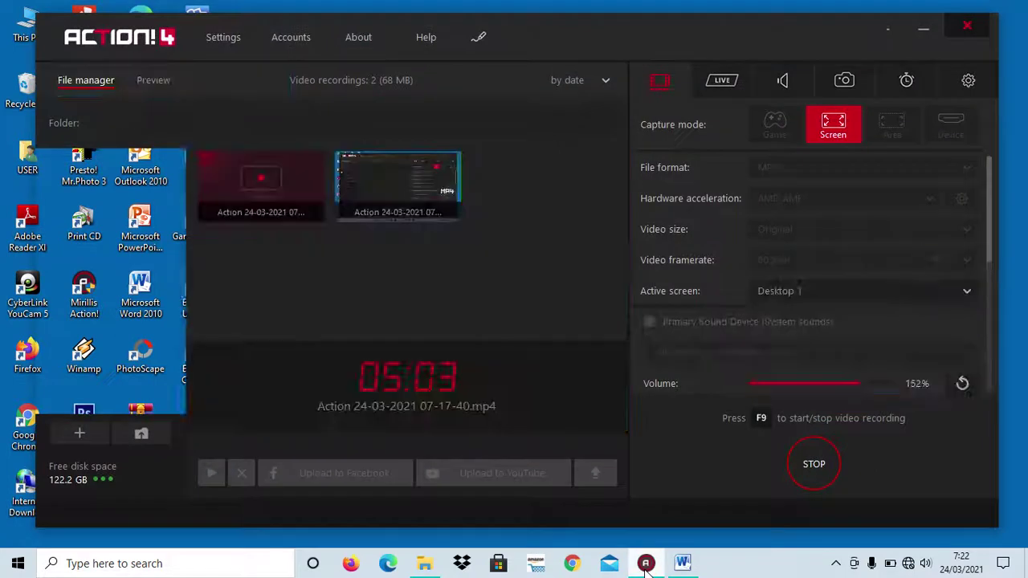